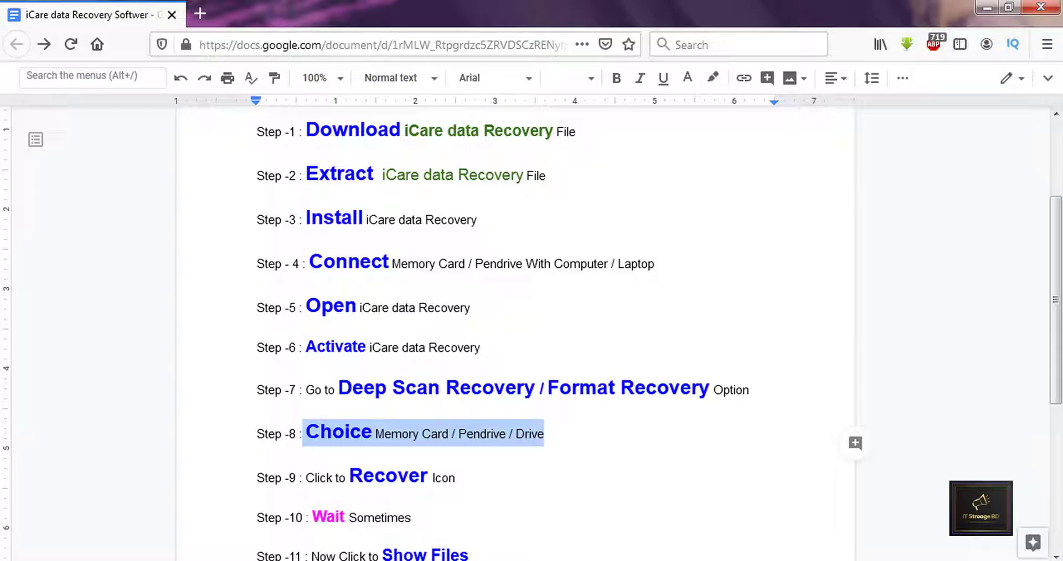
# Switch to iCare Data Recovery, select the 15.19 GB FAT32 partition (N:) and start recovering it.
pyautogui.click(987, 8)
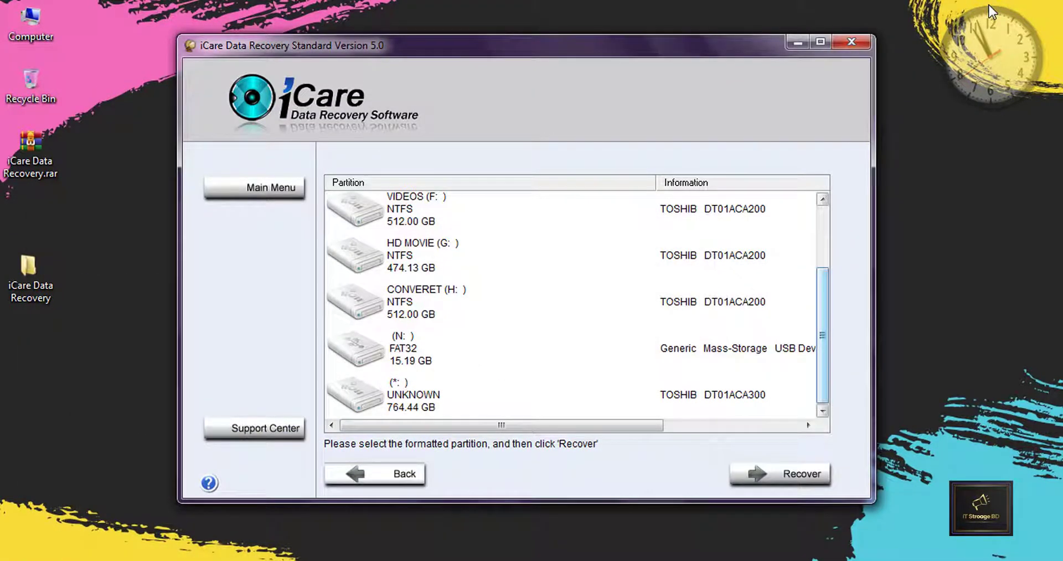
pyautogui.click(554, 348)
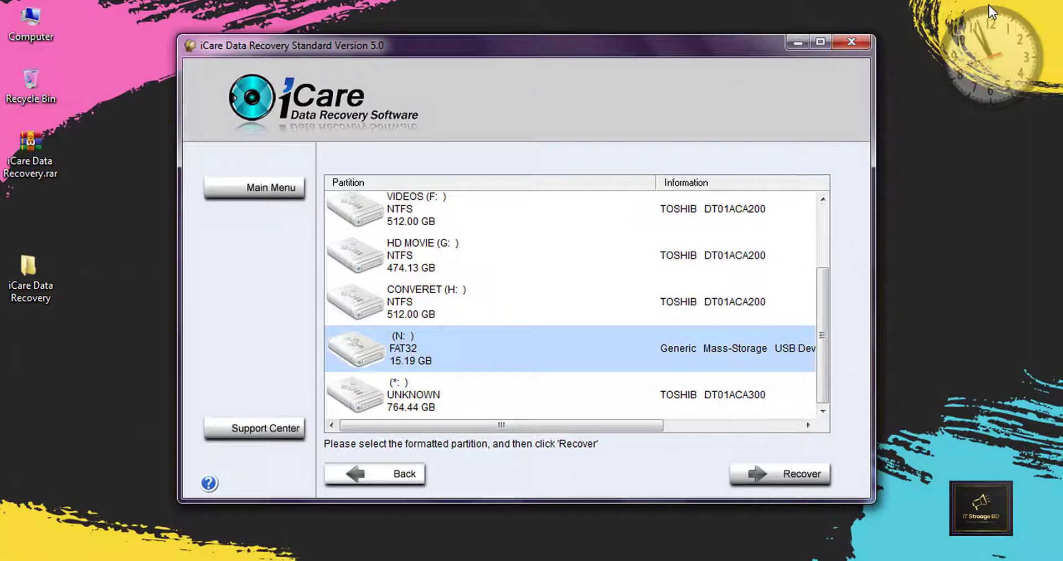
pyautogui.hotkey('alt', 'Tab')
pyautogui.moveTo(459, 481); pyautogui.dragTo(306, 479)
pyautogui.scroll(-5, 579, 403)
pyautogui.moveTo(485, 195); pyautogui.dragTo(316, 187)
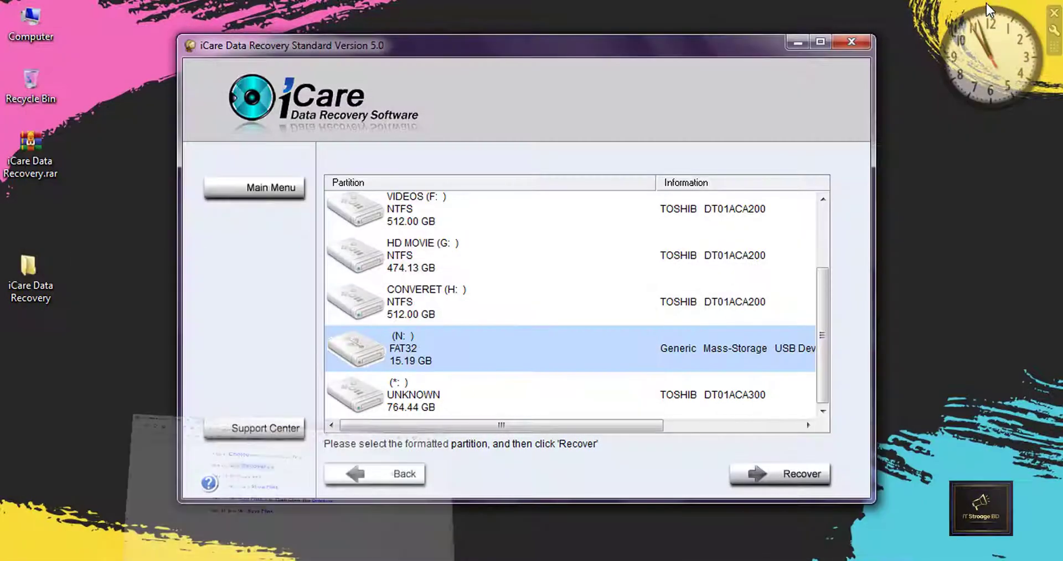
pyautogui.click(987, 7)
pyautogui.press('Return')
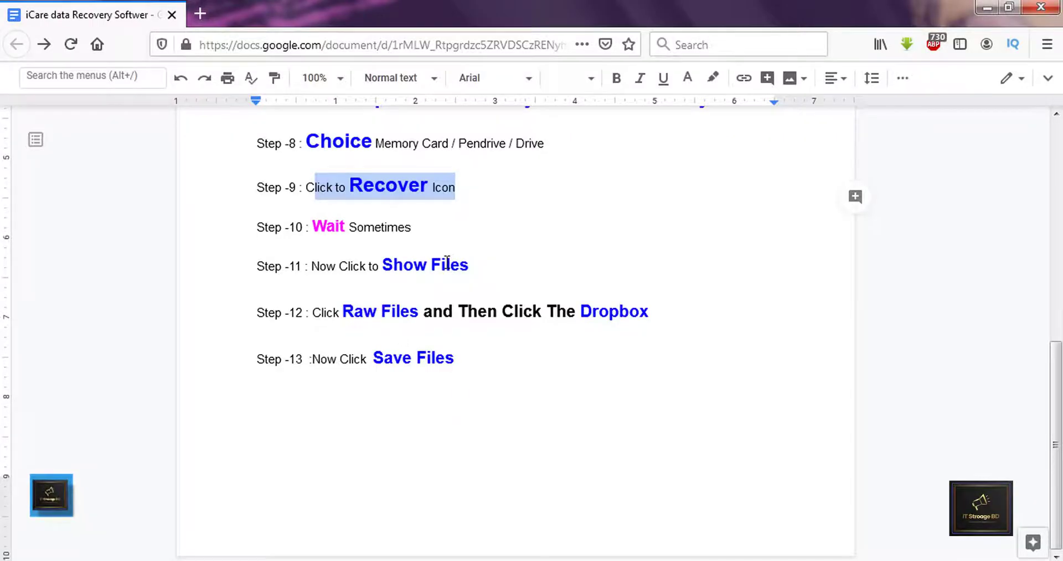
# Highlight step 10 in the Google Docs guide and move the iCare Data Recovery folder directly below the RAR archive on the desktop.
pyautogui.moveTo(414, 227); pyautogui.dragTo(249, 226)
pyautogui.click(460, 221)
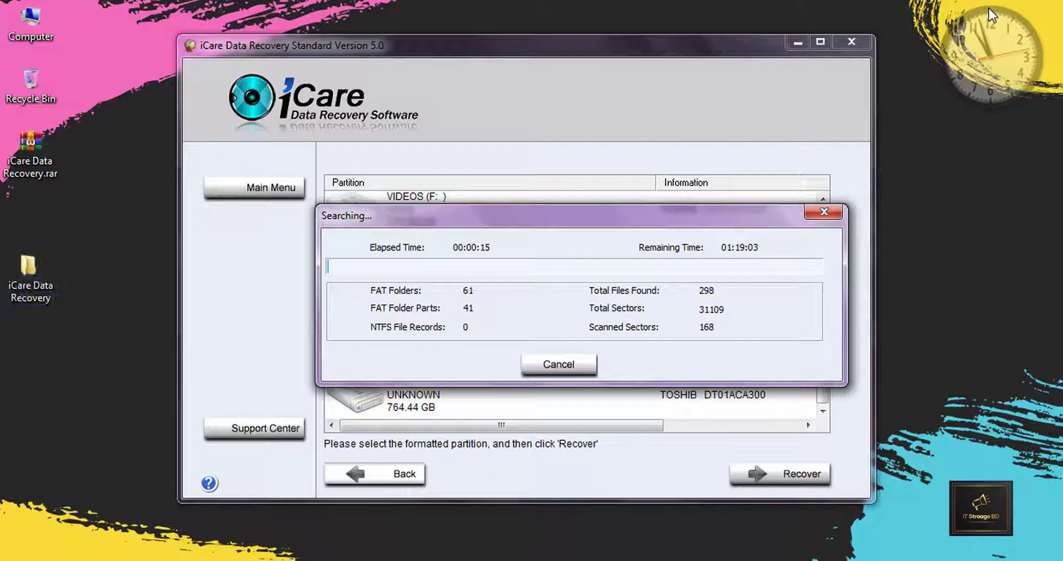
pyautogui.moveTo(26, 271); pyautogui.dragTo(29, 224)
pyautogui.click(597, 235)
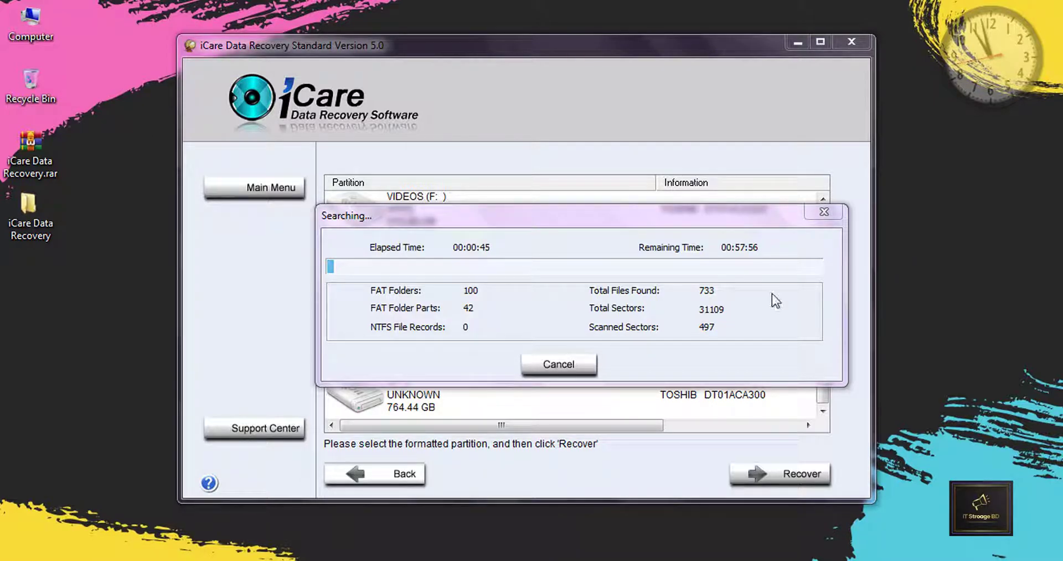
pyautogui.click(735, 291)
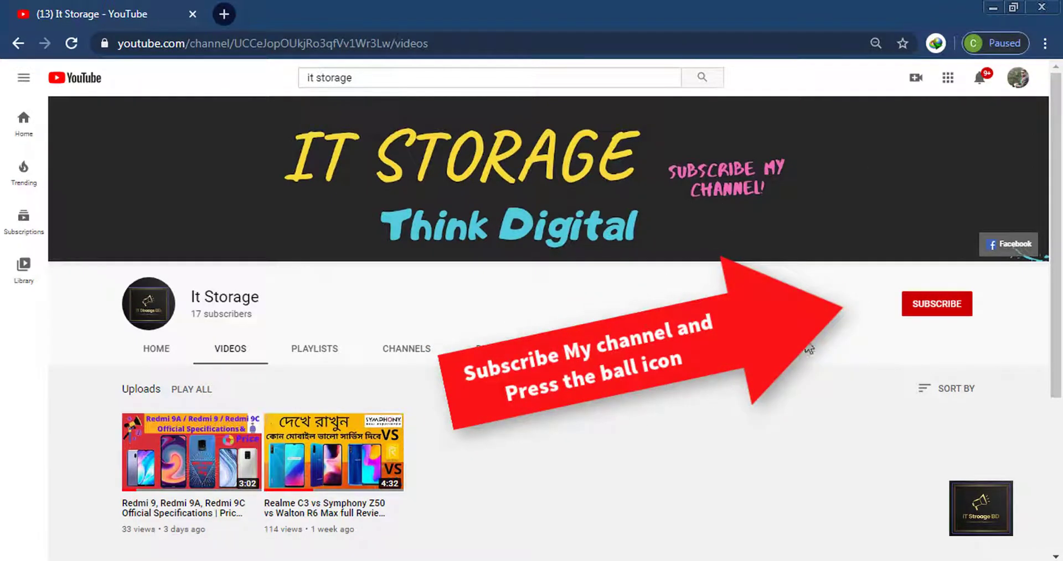
# Subscribe to the It Storage channel on YouTube and set its notifications to All.
pyautogui.click(937, 311)
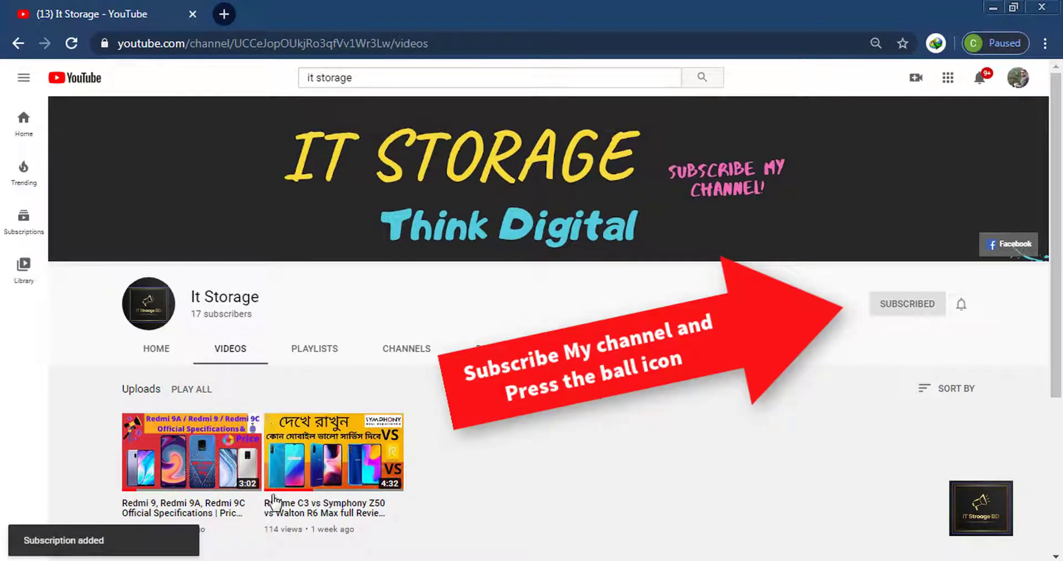
pyautogui.click(962, 304)
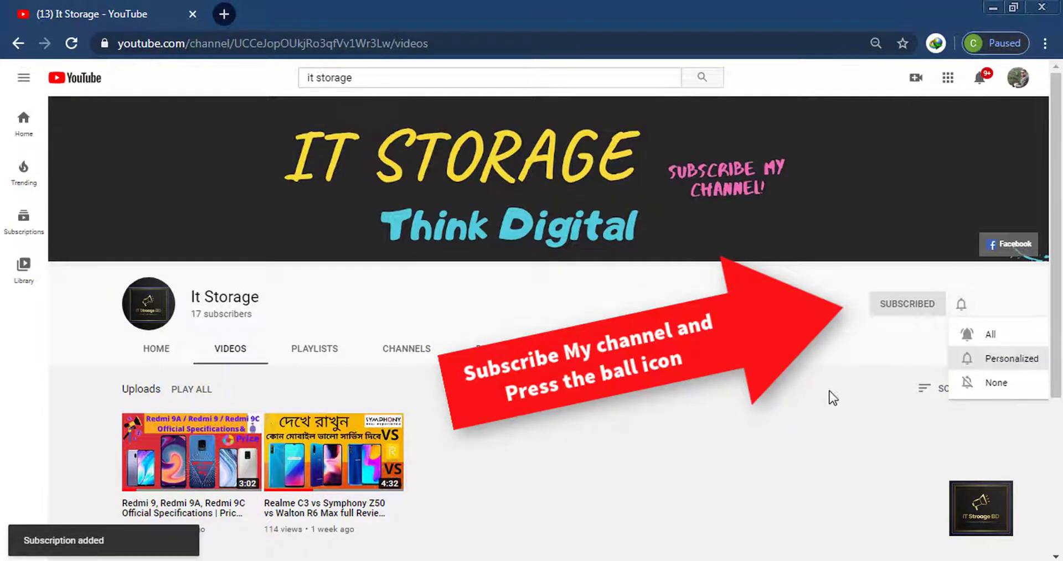
pyautogui.click(989, 337)
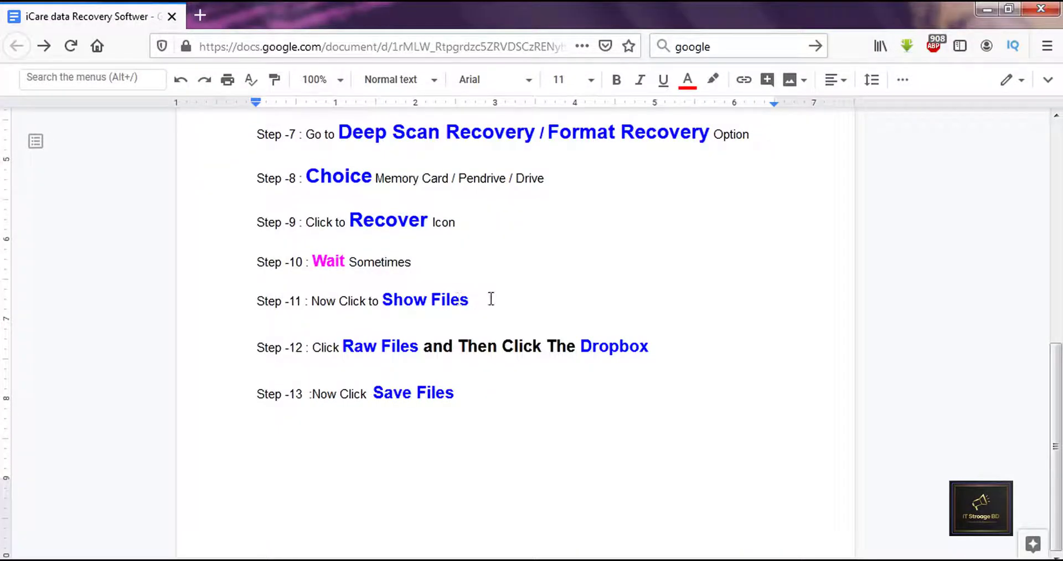
# Following guide steps 11 and 12, list the files on Partition 1 in iCare Data Recovery and expand the Raw Files folder.
pyautogui.moveTo(491, 299); pyautogui.dragTo(311, 301)
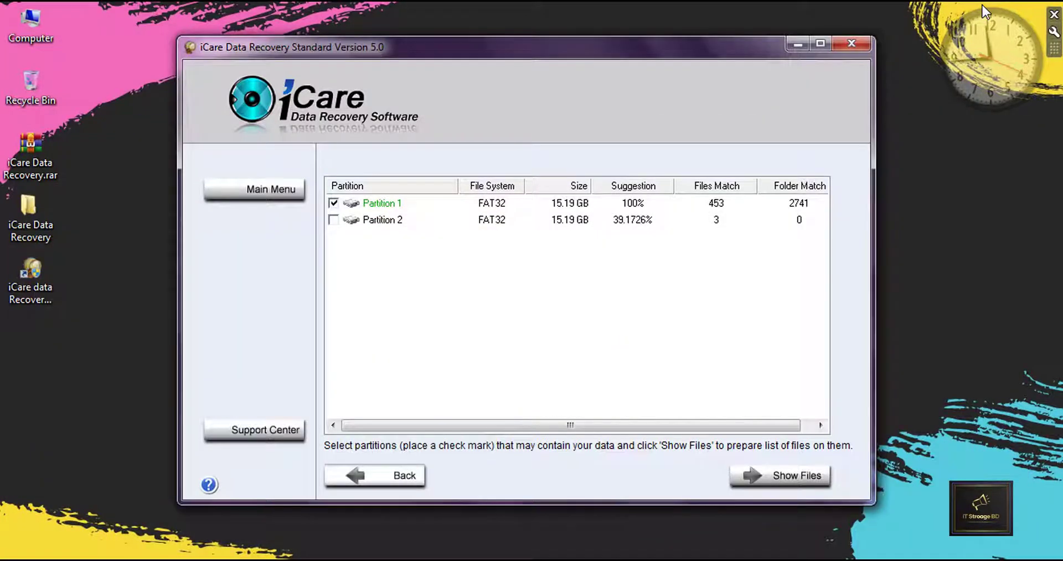
pyautogui.press('Return')
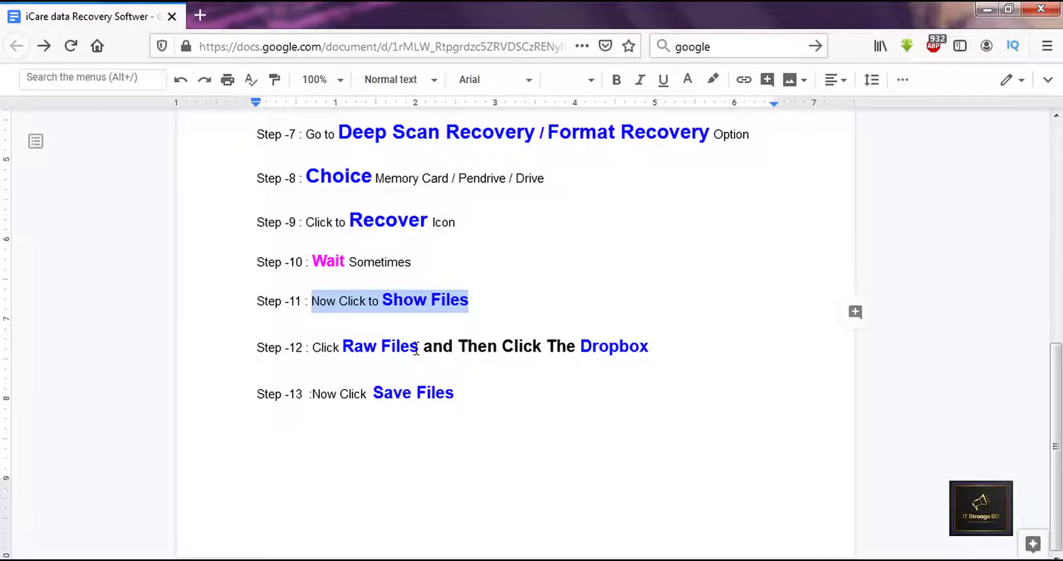
pyautogui.moveTo(418, 349); pyautogui.dragTo(322, 349)
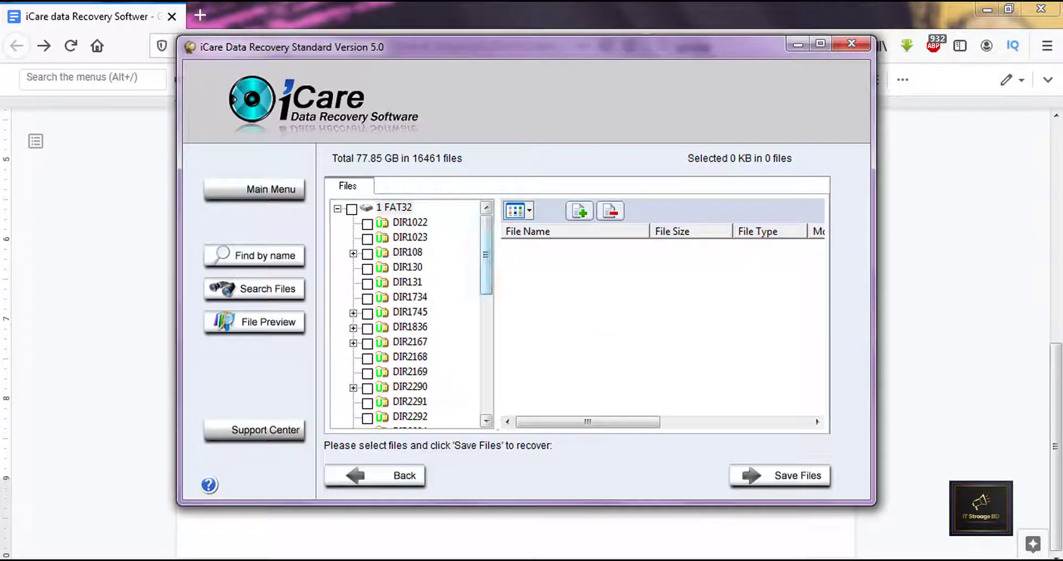
pyautogui.scroll(-1, 413, 310)
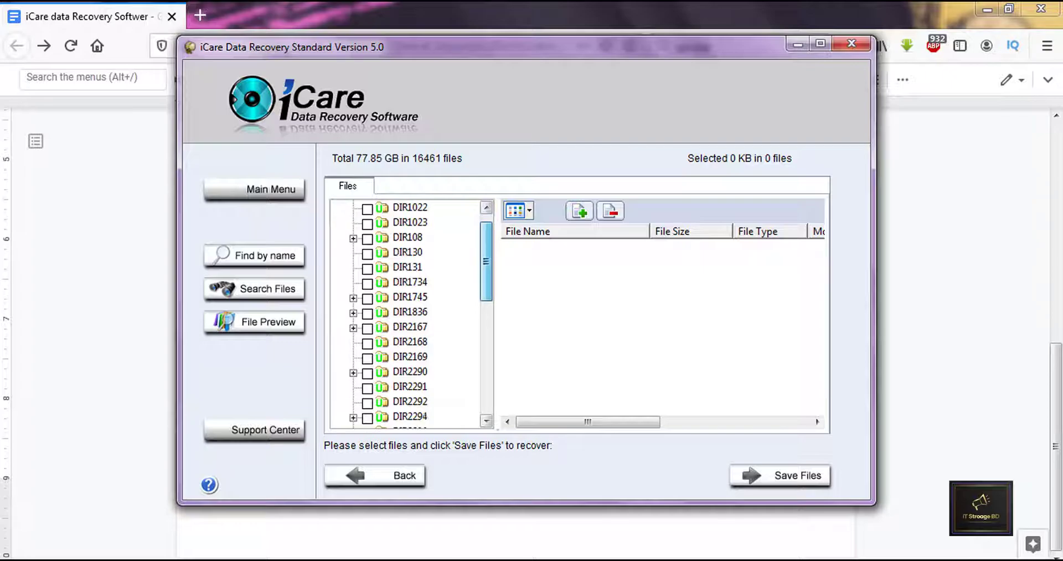
pyautogui.scroll(-8, 412, 313)
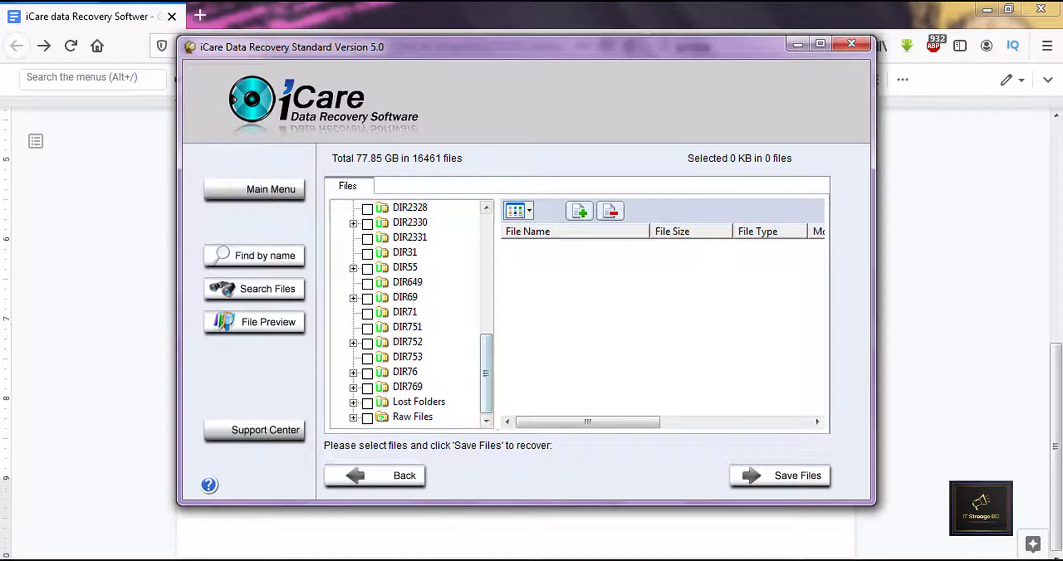
pyautogui.click(413, 417)
pyautogui.click(353, 417)
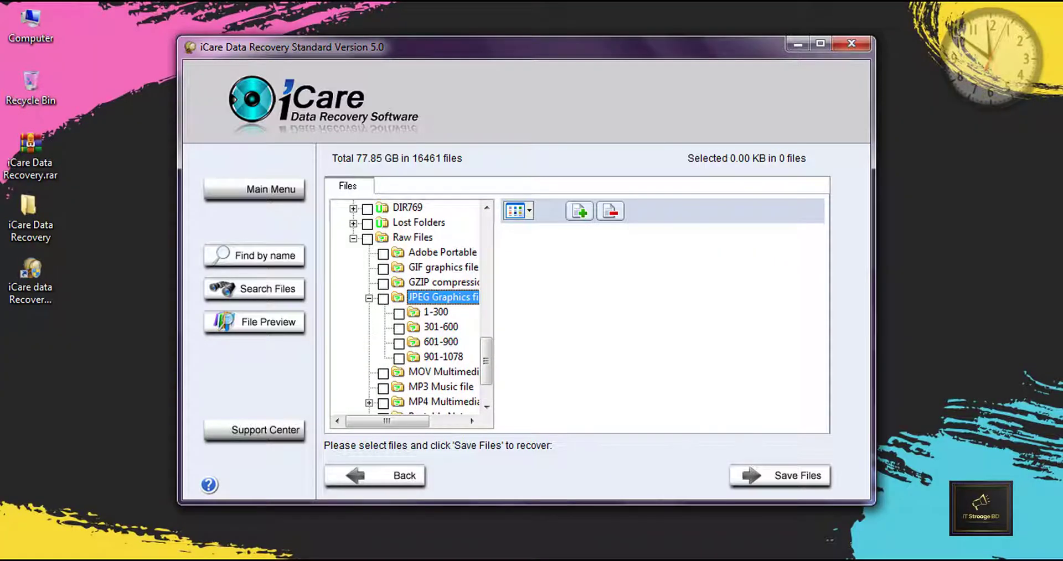
# Display the 901-1078 JPEG subfolder and mark the whole JPEG Graphics folder for recovery, checking the rest of guide step 12.
pyautogui.click(444, 357)
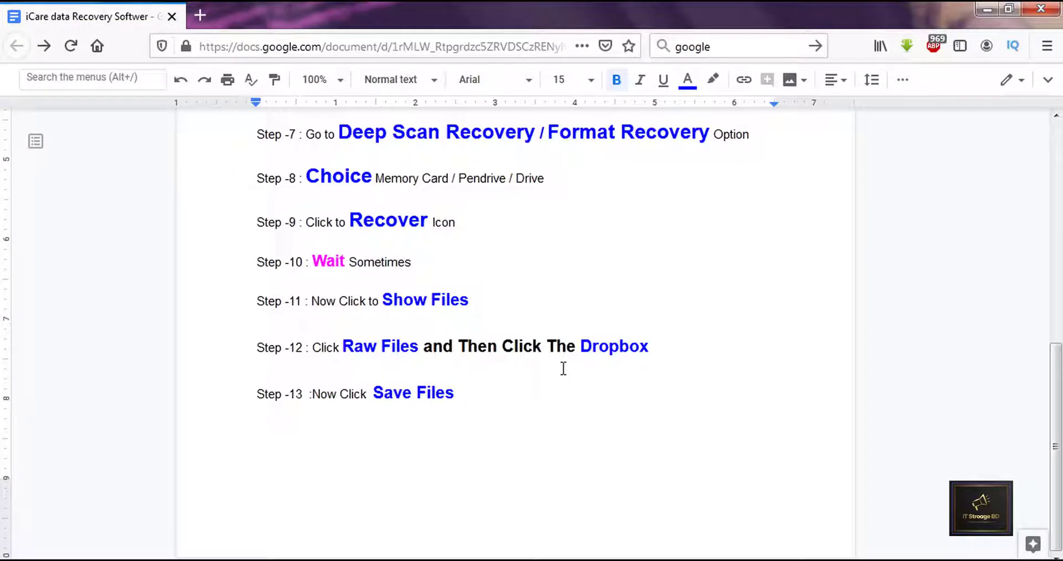
pyautogui.moveTo(674, 347); pyautogui.dragTo(458, 346)
pyautogui.click(985, 9)
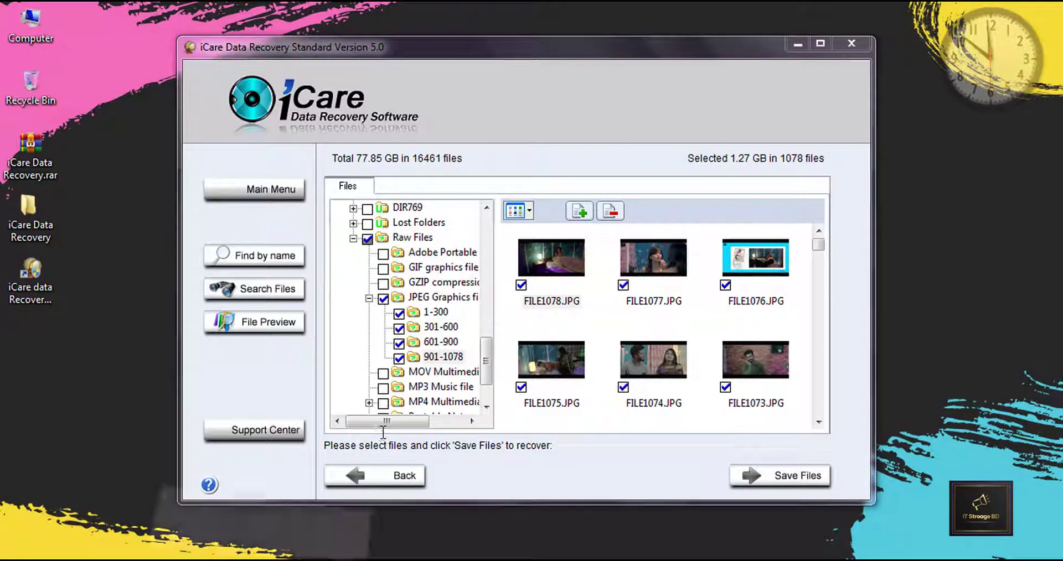
# Highlight Save Files in guide step 13 and save the marked JPEG files from iCare Data Recovery to the Desktop.
pyautogui.hotkey('alt', 'Tab')
pyautogui.moveTo(506, 391); pyautogui.dragTo(371, 394)
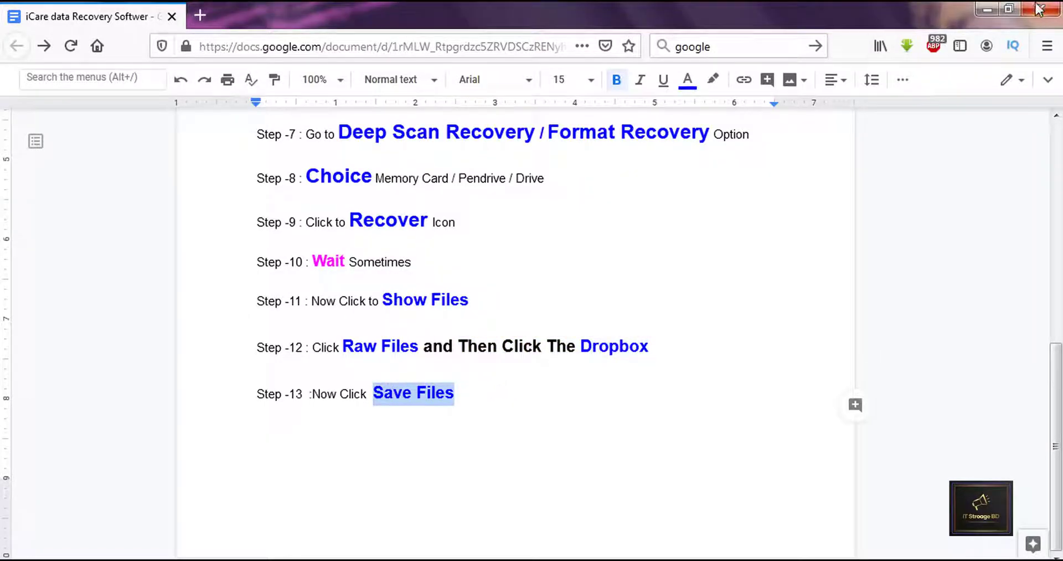
pyautogui.click(986, 10)
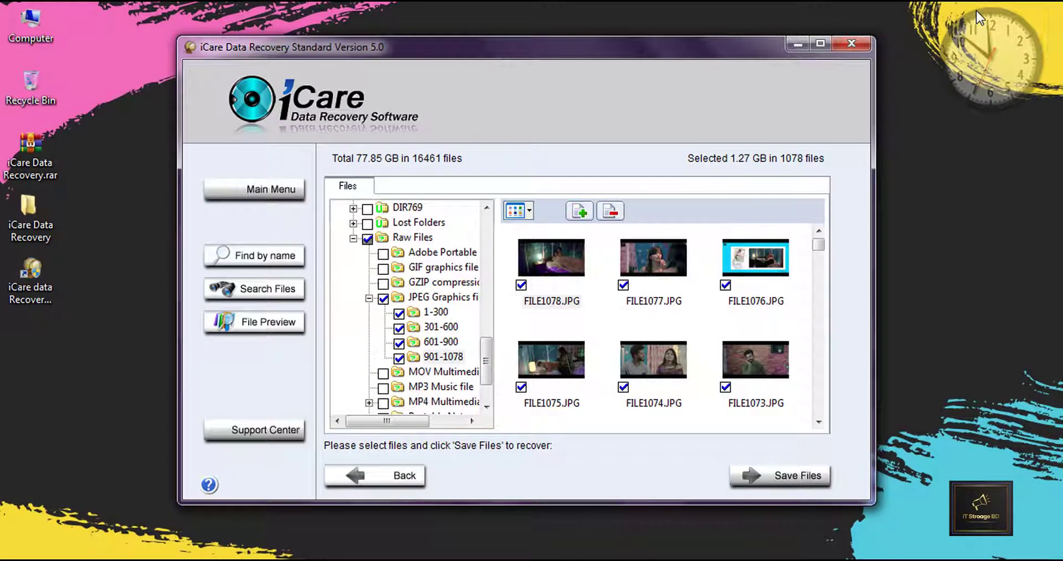
pyautogui.press('Return')
pyautogui.press('Up')
pyautogui.press('Up')
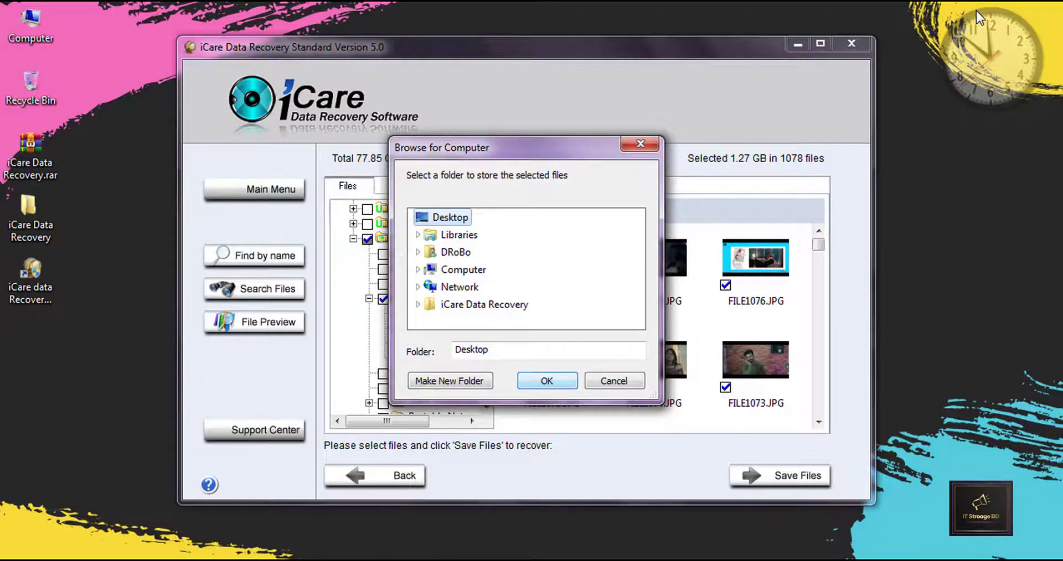
pyautogui.press('Return')
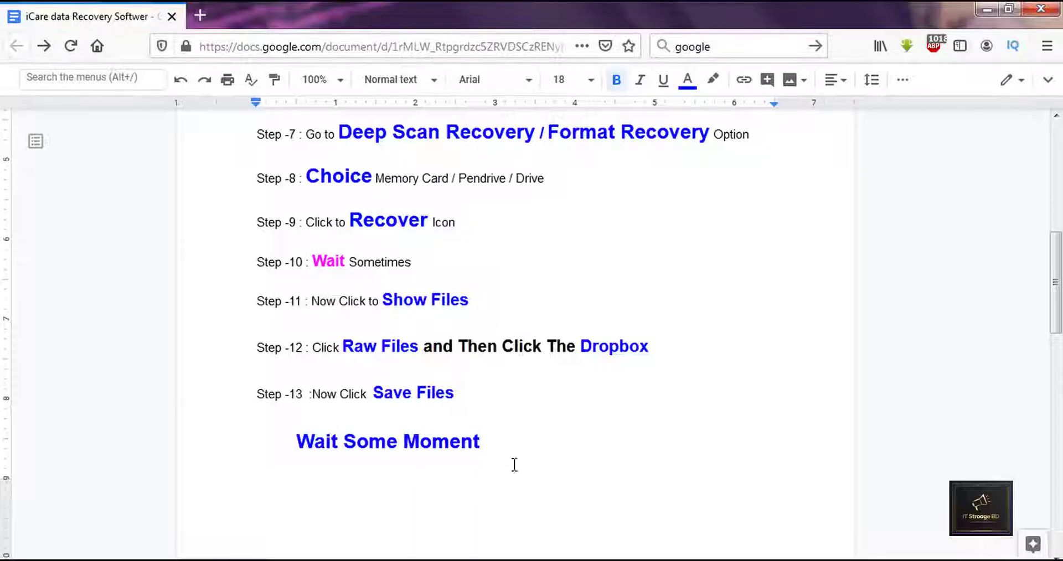
# Highlight the guide's Wait Some Moment note and open the recovered JPEG Graphics file folder inside 1 FAT32 > Raw Files.
pyautogui.moveTo(481, 443); pyautogui.dragTo(290, 445)
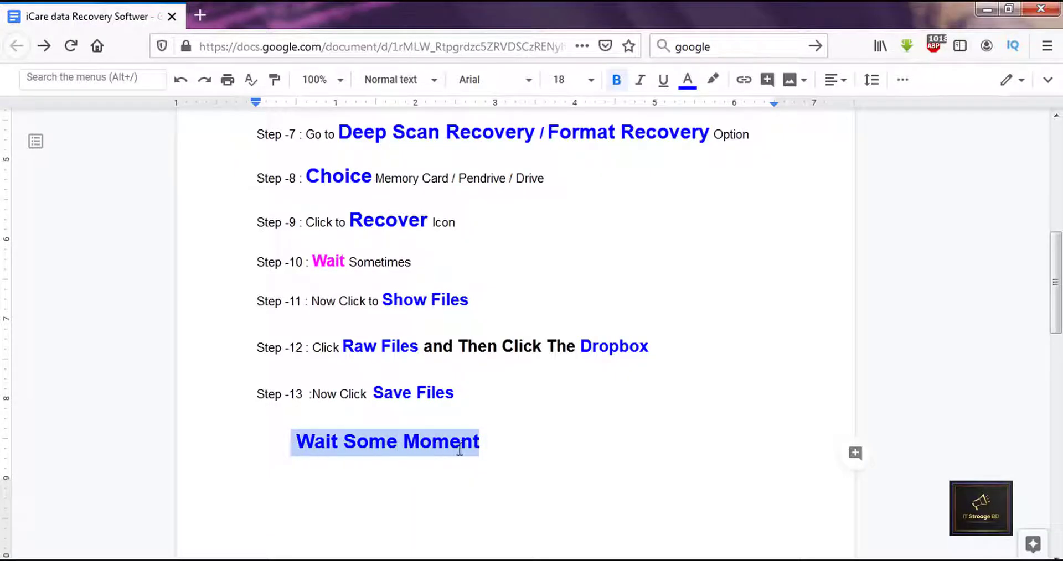
pyautogui.click(503, 443)
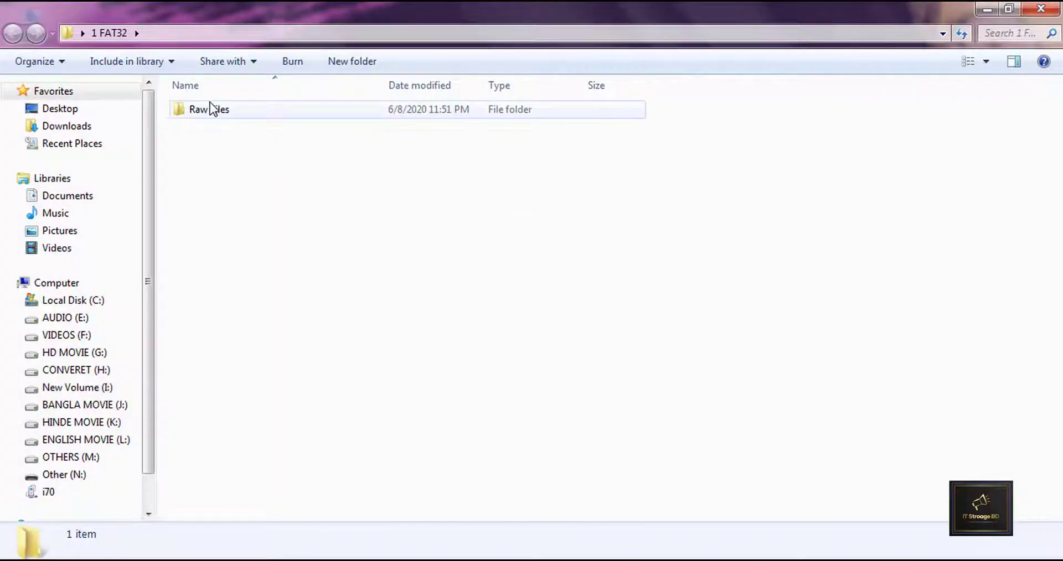
pyautogui.doubleClick(211, 106)
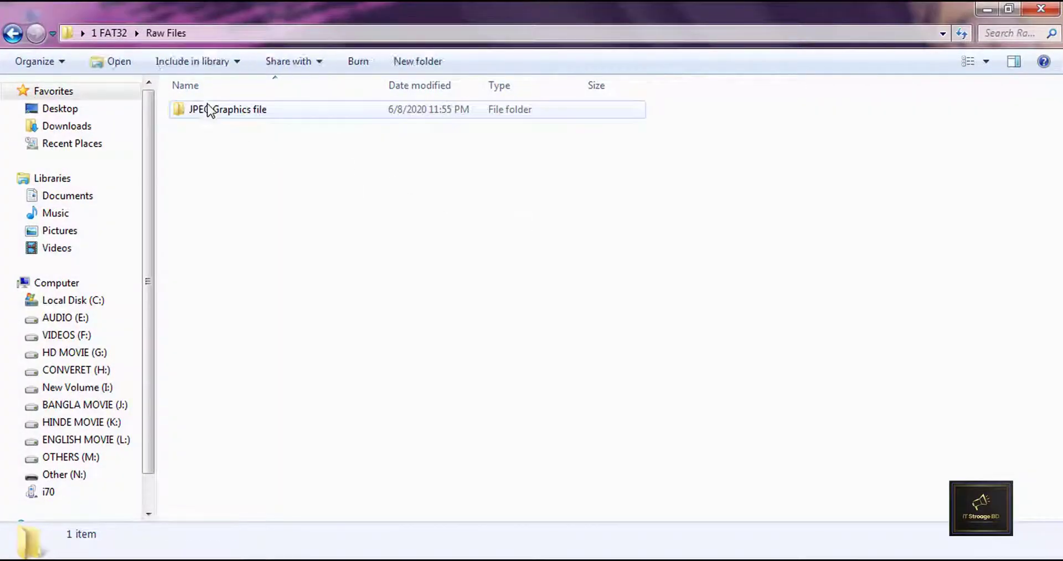
pyautogui.doubleClick(209, 110)
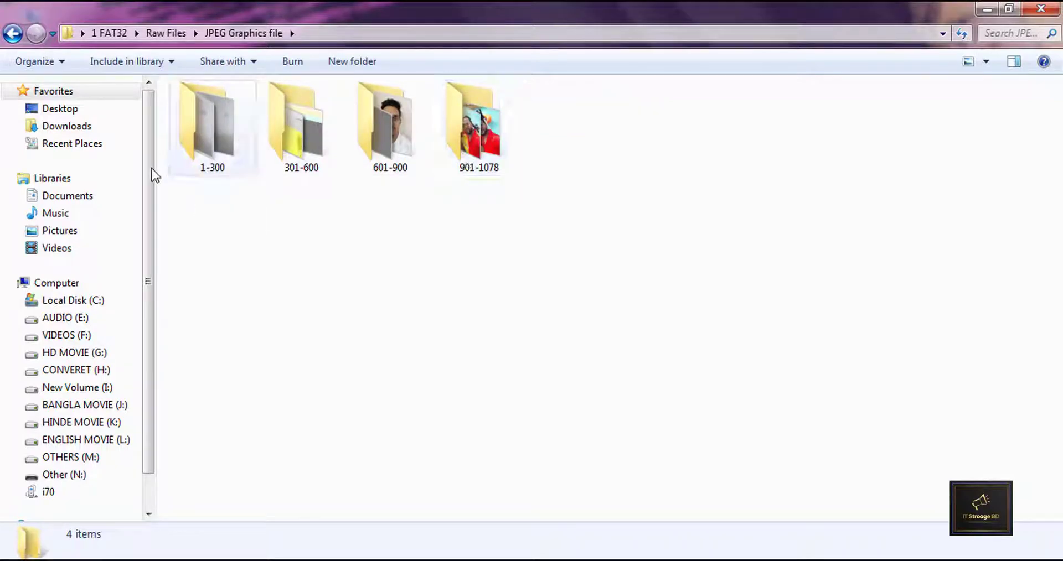